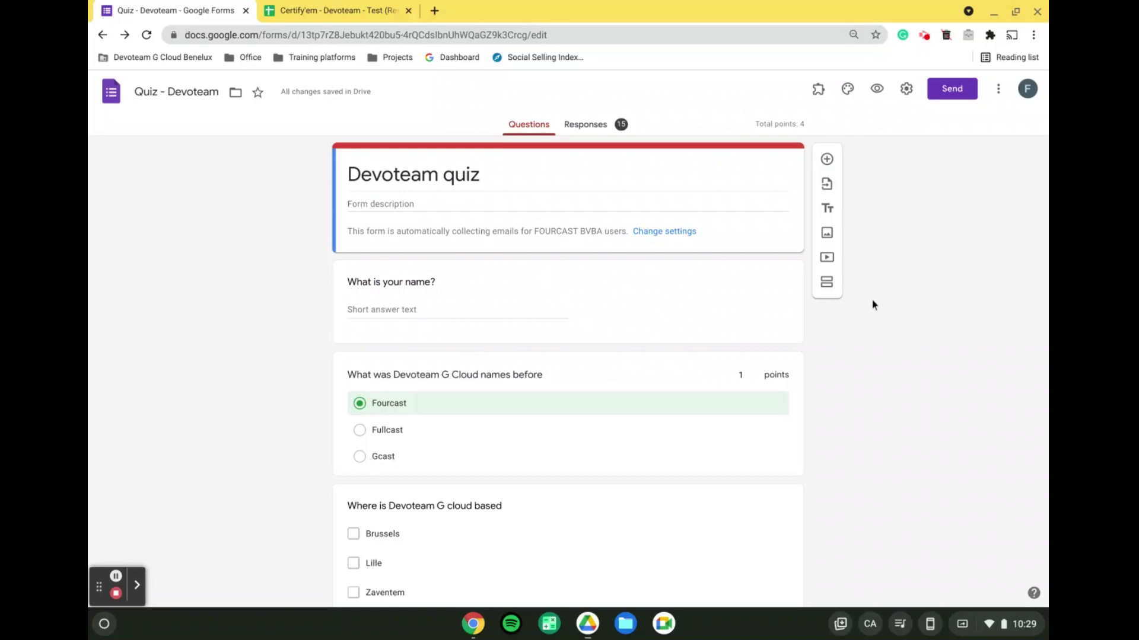
- Show the Quizzes settings: quiz mode on, grades released immediately, missed questions, answers and points visible
left_click(905, 95)
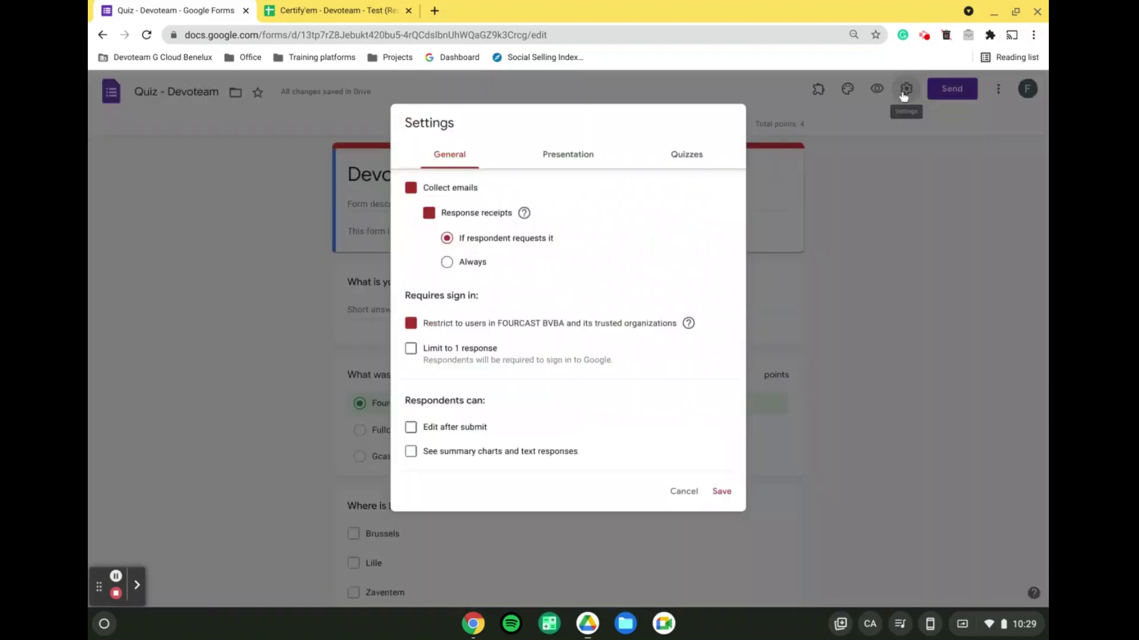
left_click(707, 152)
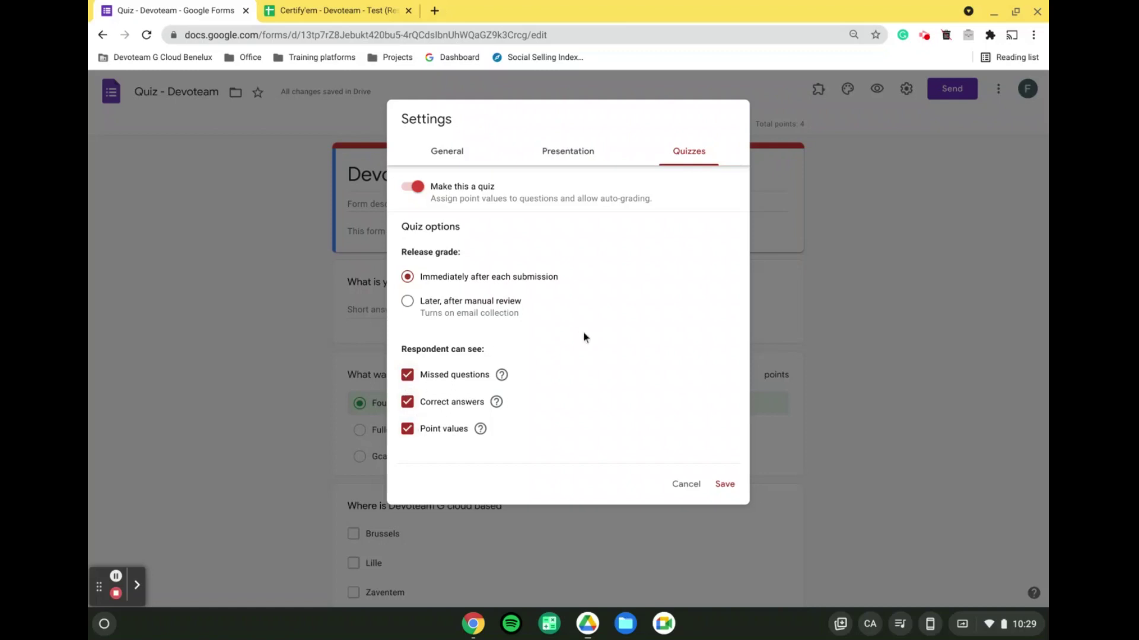
- Save the quiz settings and confirm a default quiz point value in the form Preferences
left_click(719, 486)
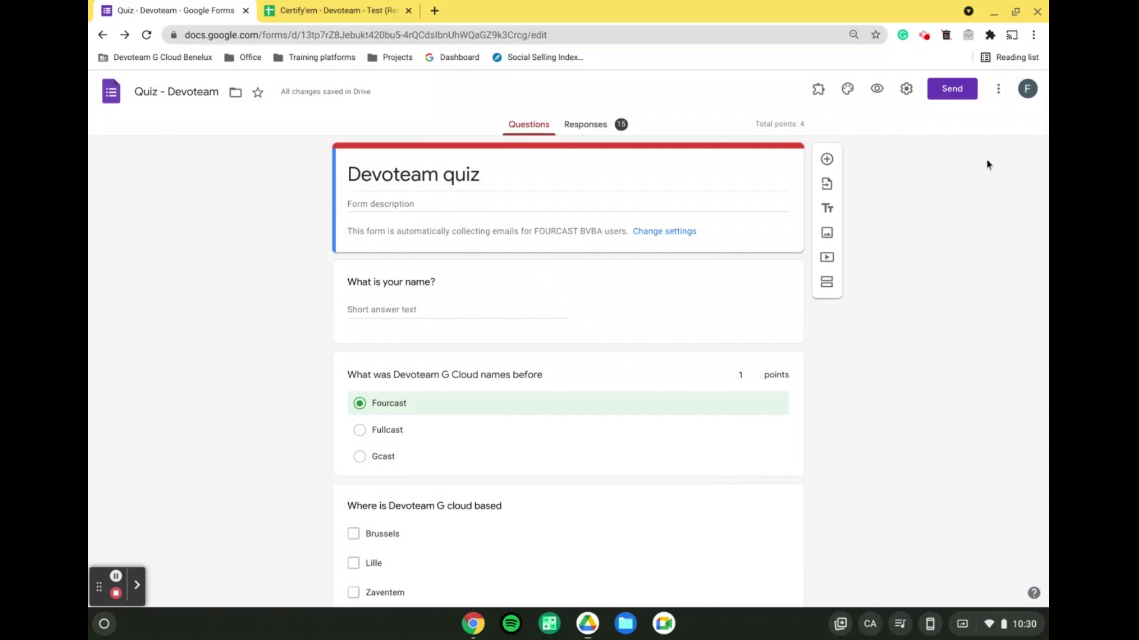
left_click(999, 95)
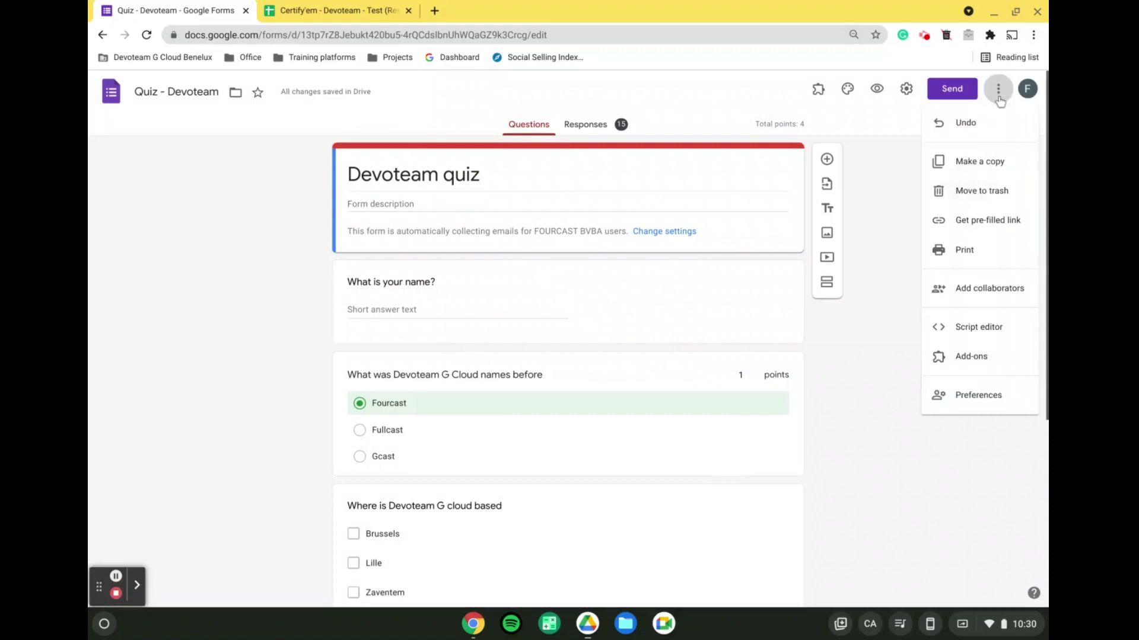
left_click(996, 397)
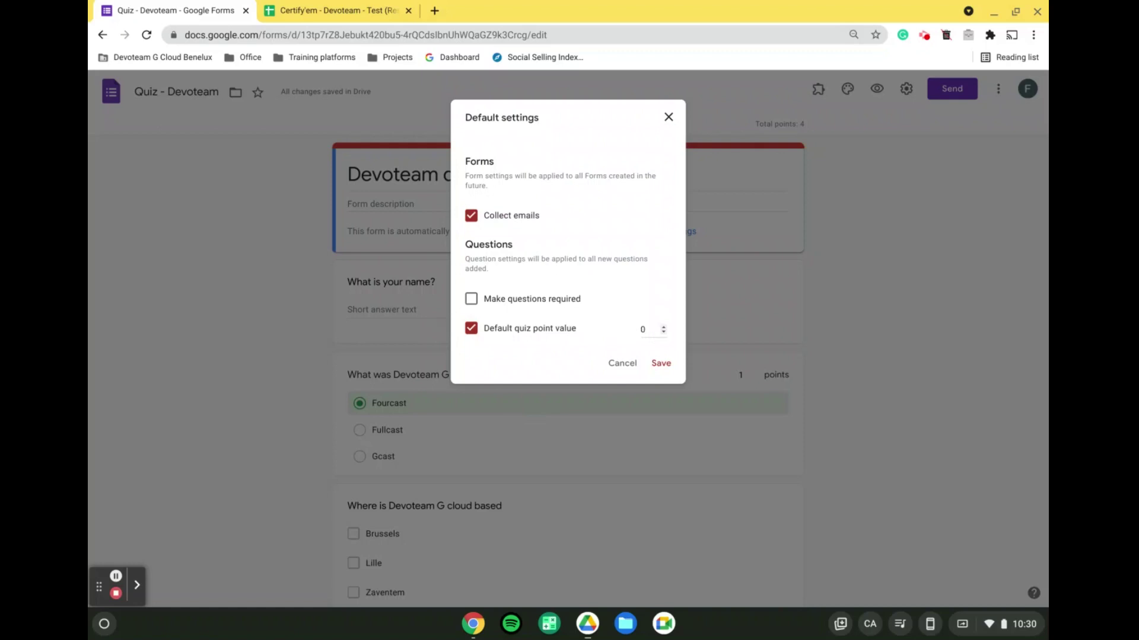
left_click(658, 361)
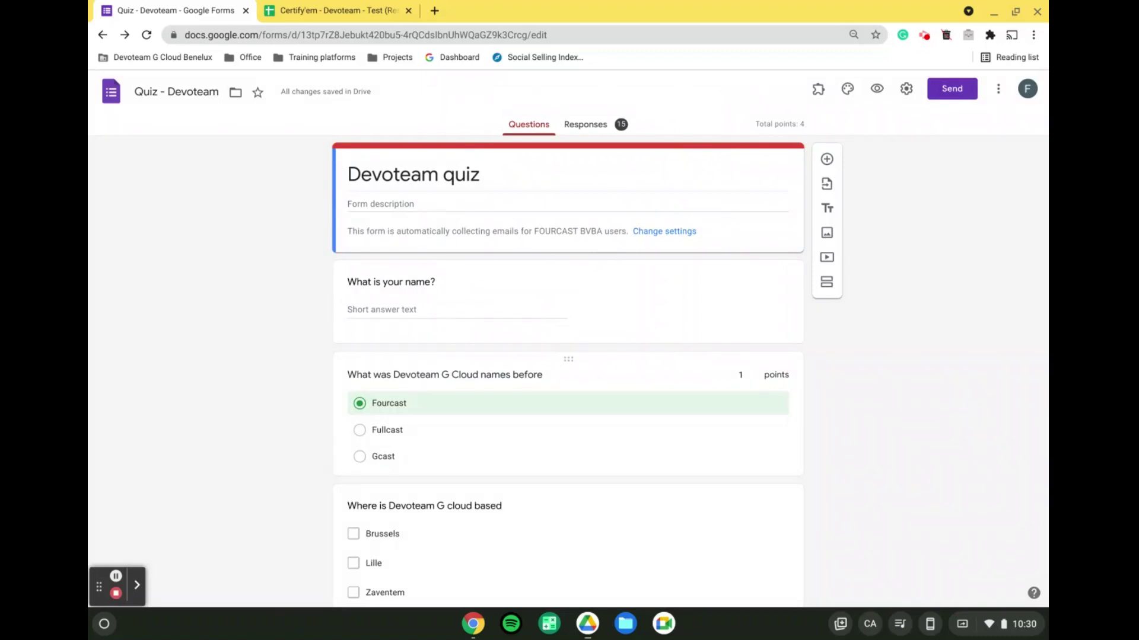
- Make the Devoteam G Cloud former-name question required
left_click(616, 419)
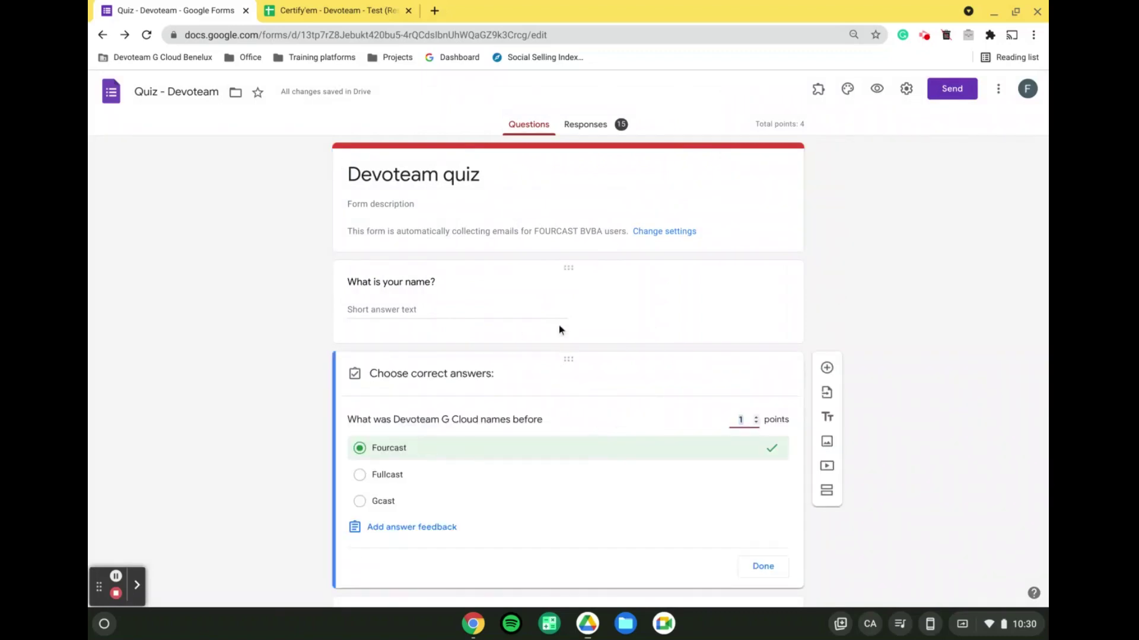
scroll(929, 382, "down", 3)
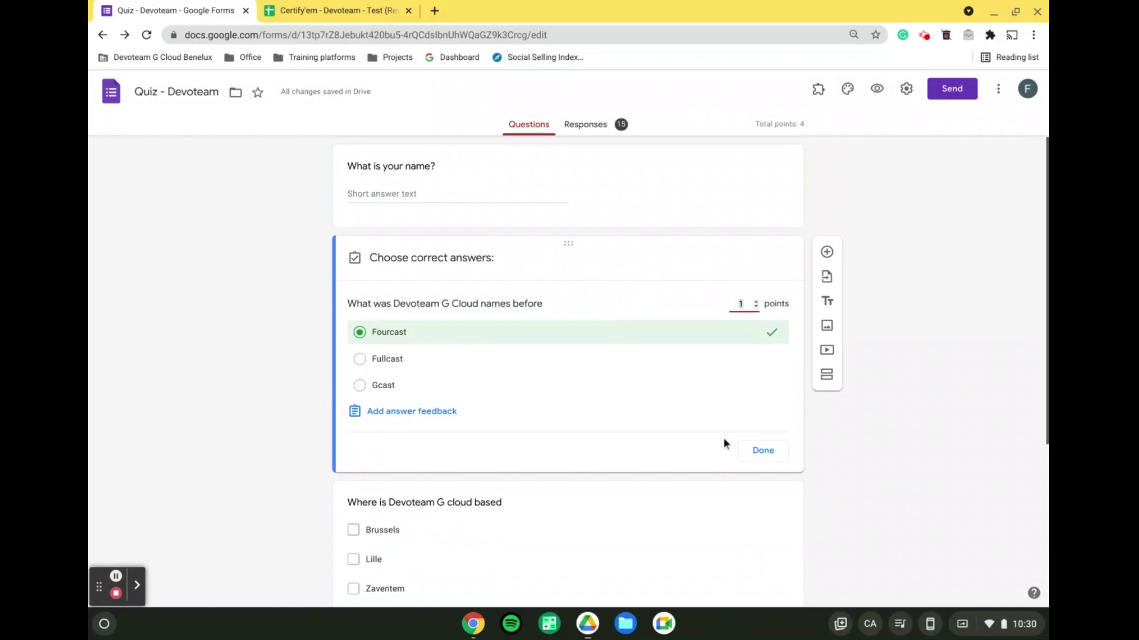
left_click(762, 451)
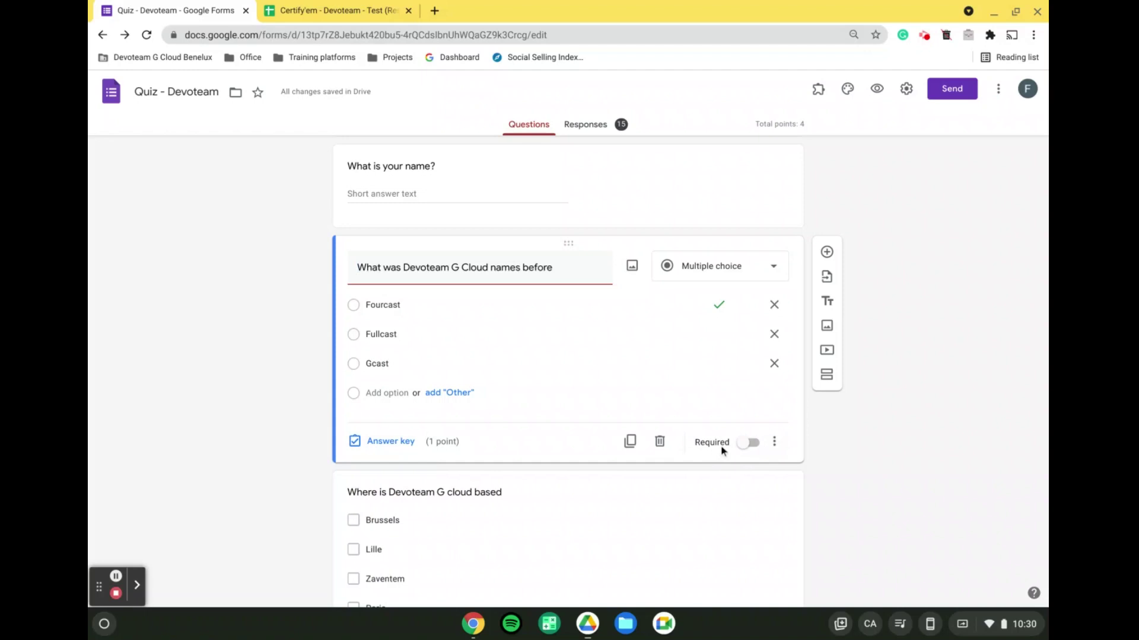
left_click(741, 451)
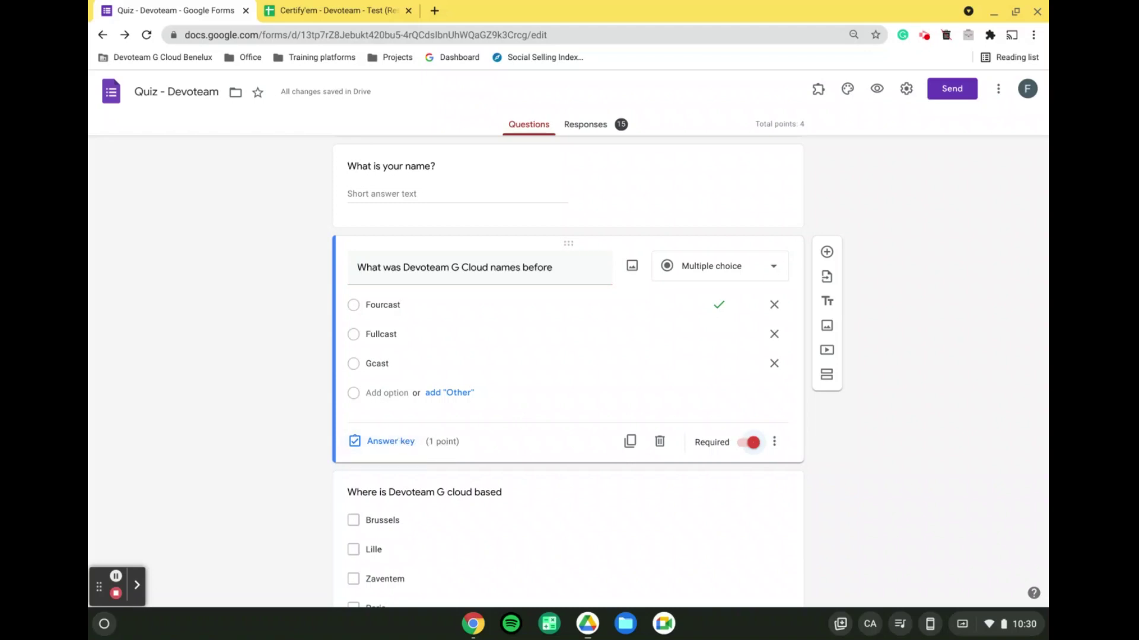
- Set Fourcast as the question's only correct answer, worth 1 point, leaving Fullcast and Gcast unmarked
left_click(401, 442)
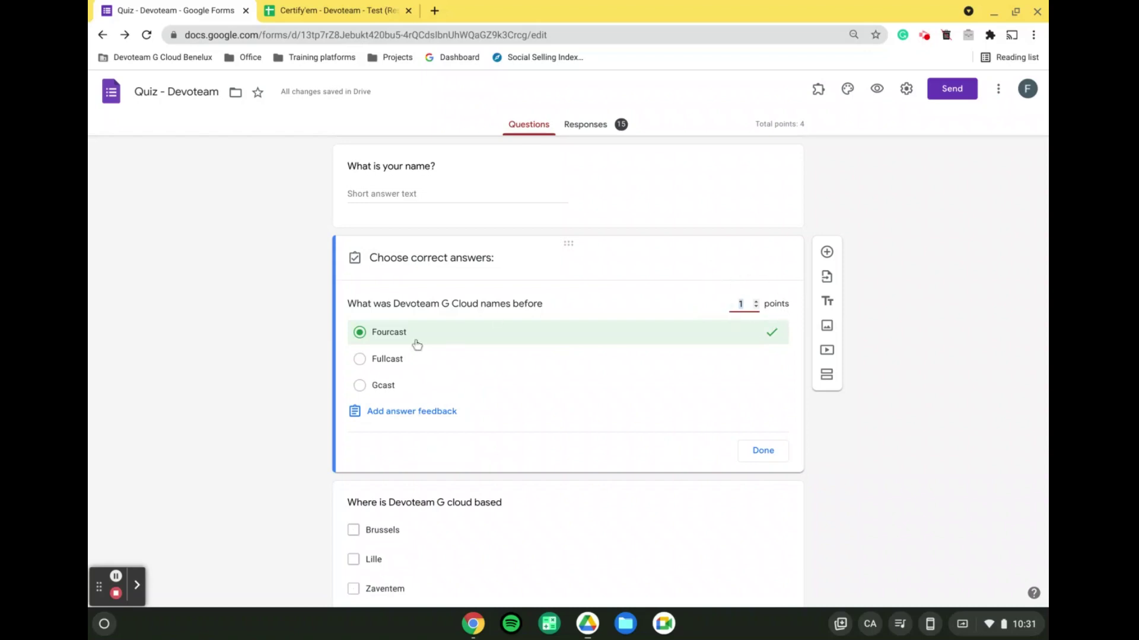
left_click(360, 359)
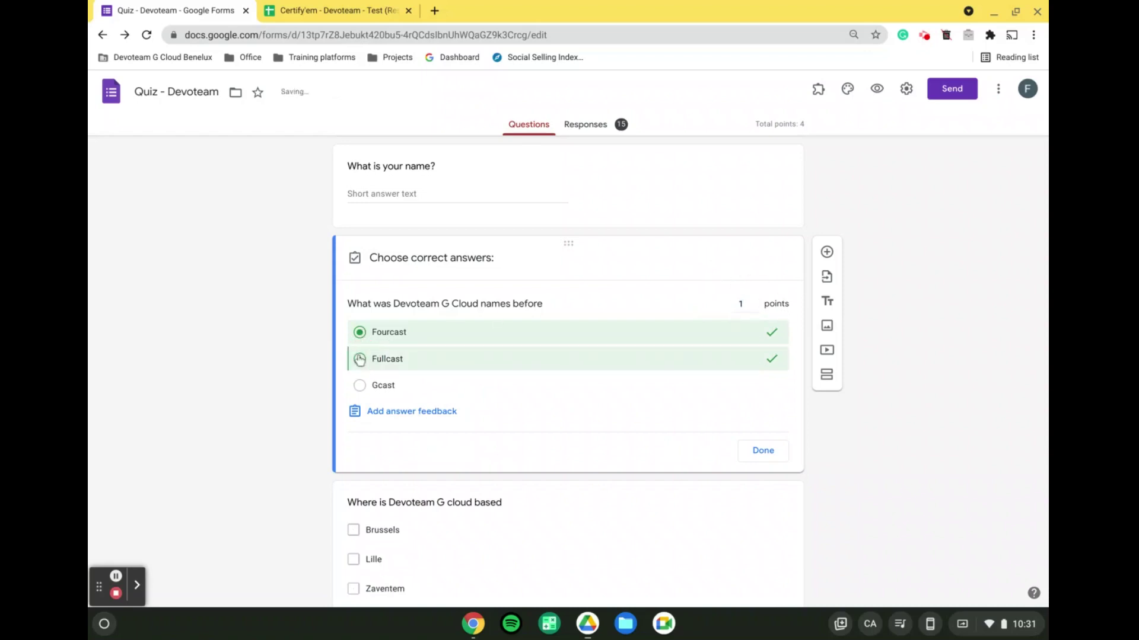
left_click(359, 384)
left_click(359, 385)
left_click(360, 359)
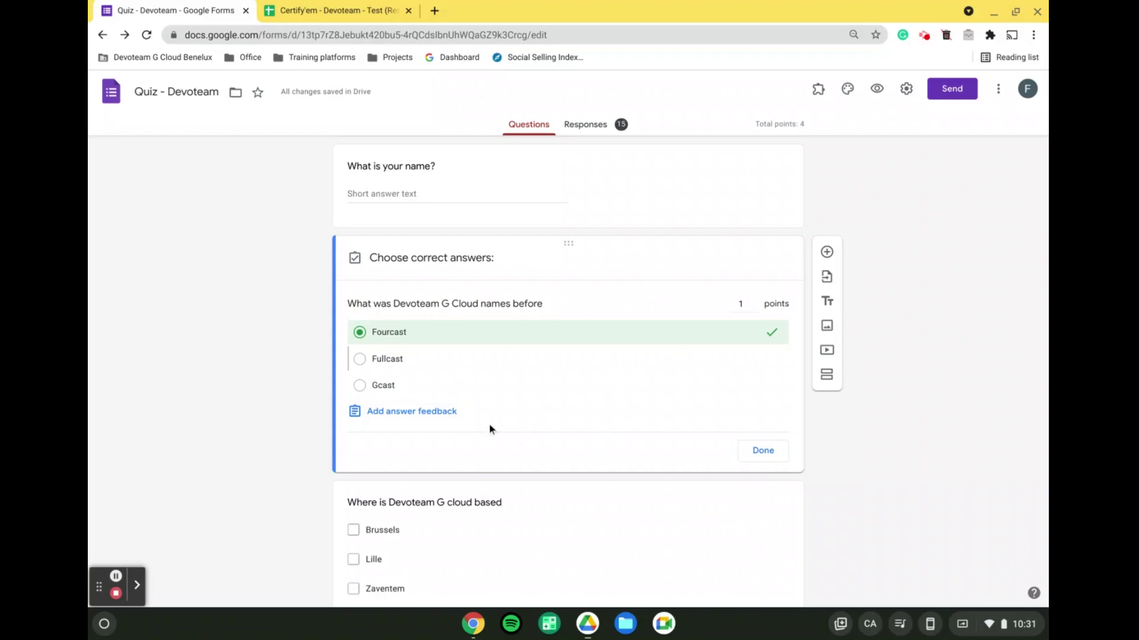
left_click(411, 418)
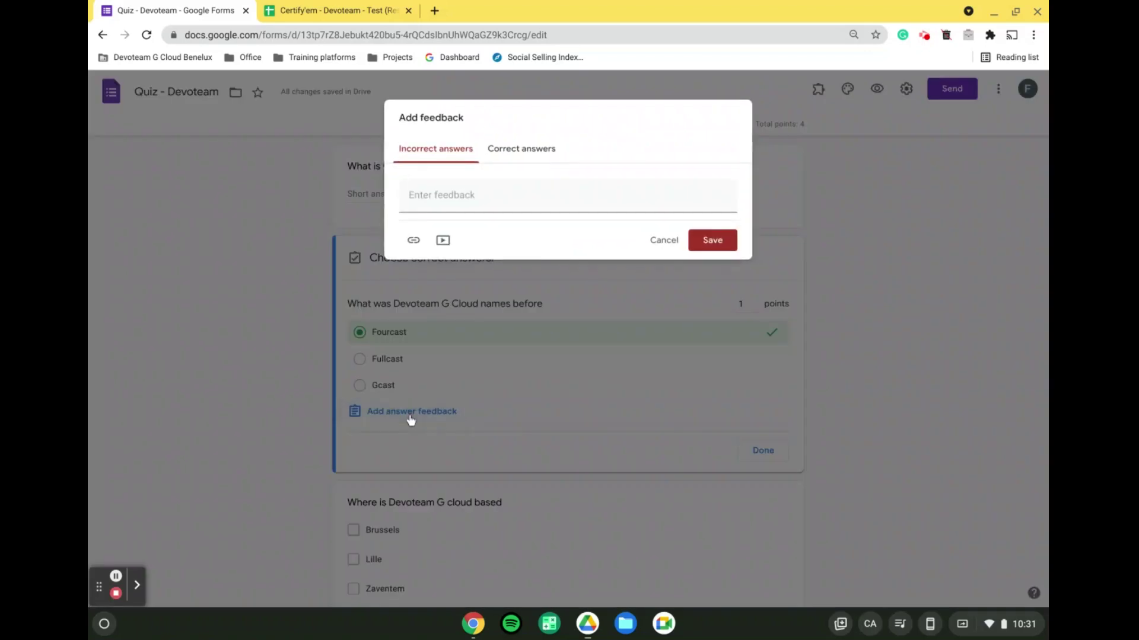
left_click(442, 198)
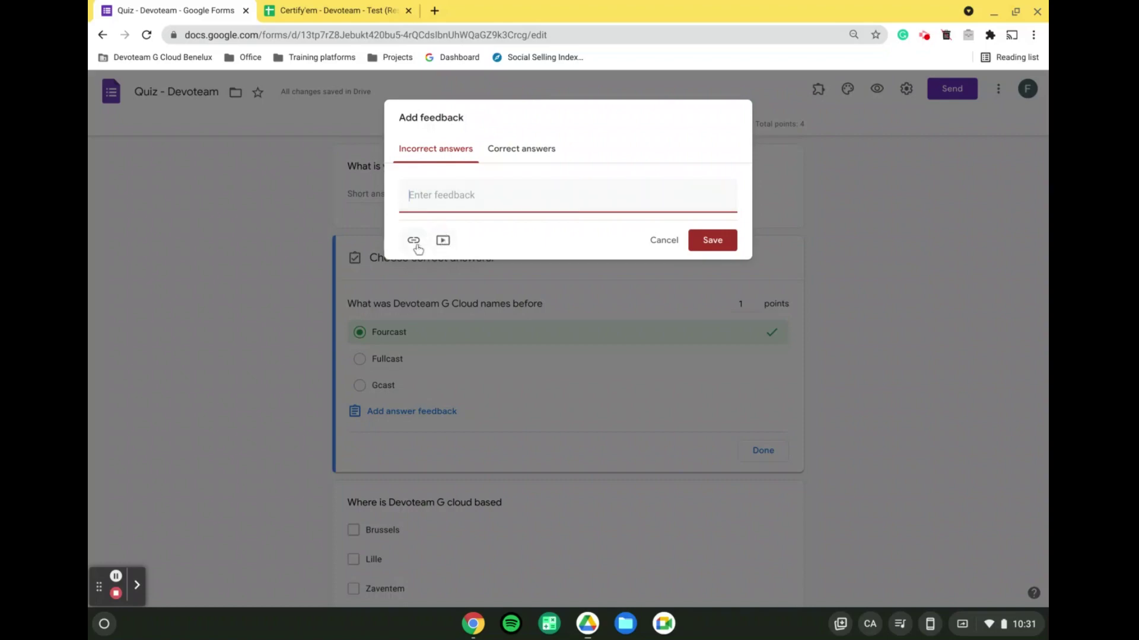
left_click(510, 147)
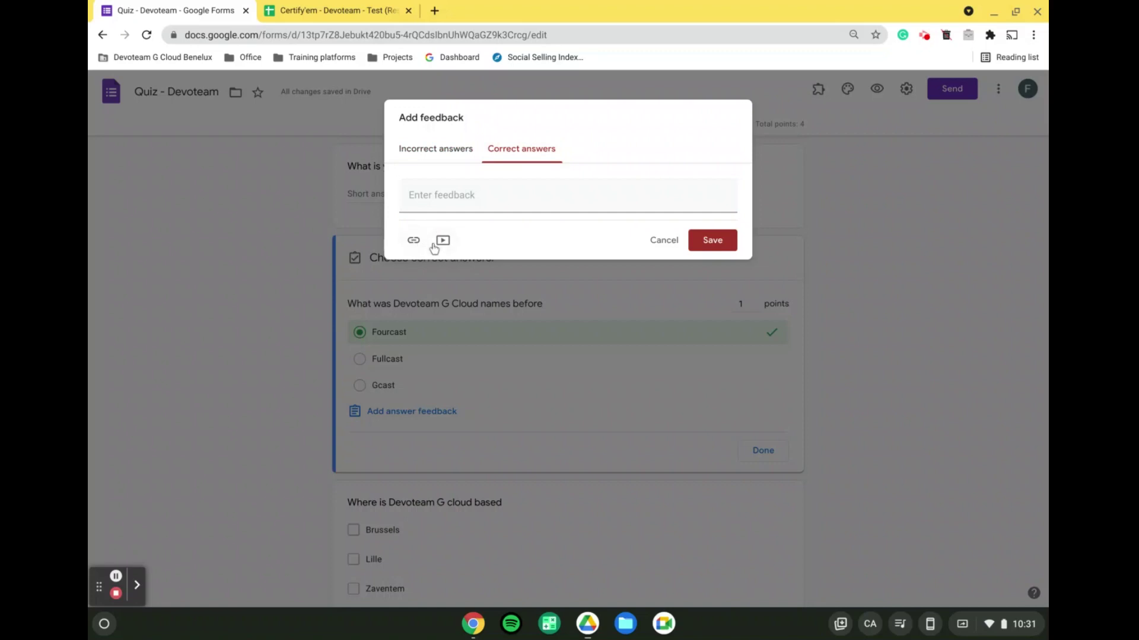
left_click(722, 245)
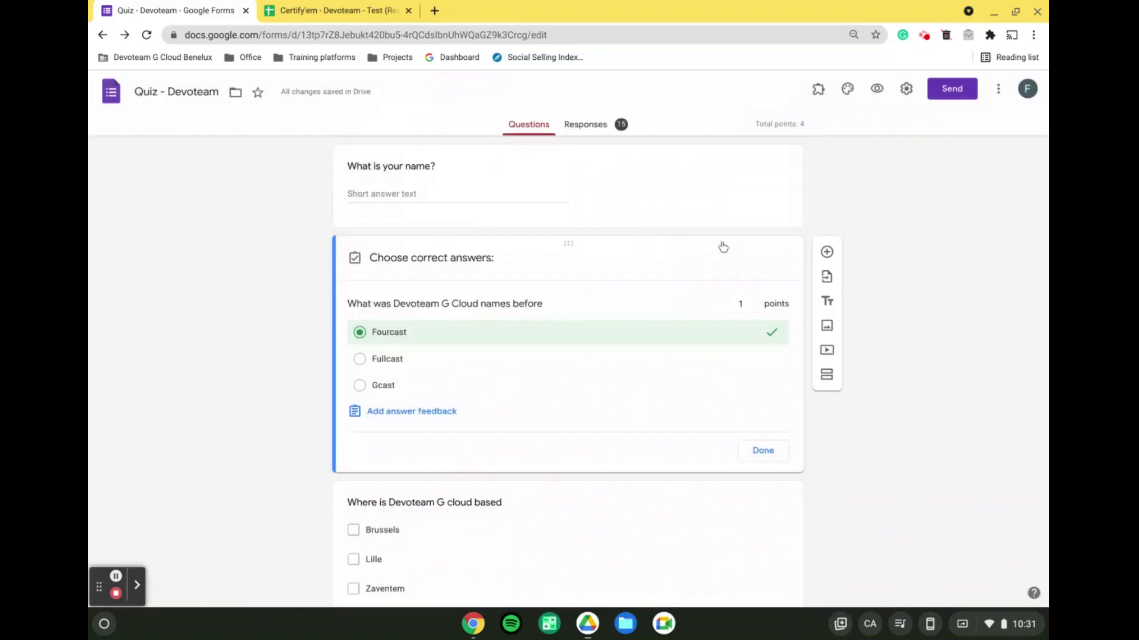
scroll(568, 368, "down", 4)
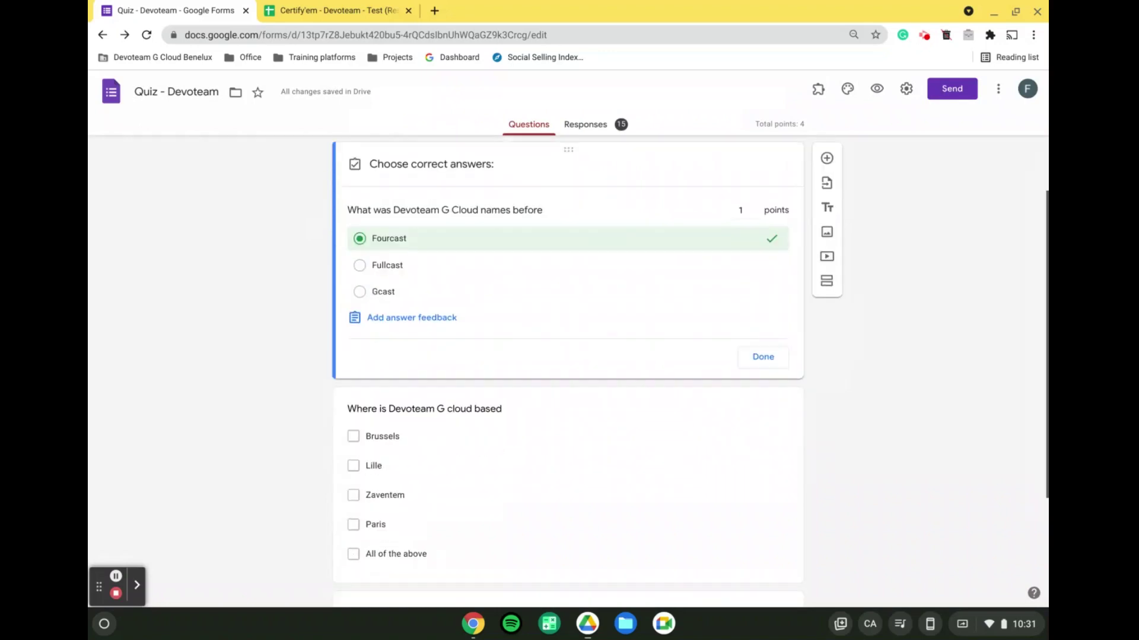
scroll(569, 368, "up", 1)
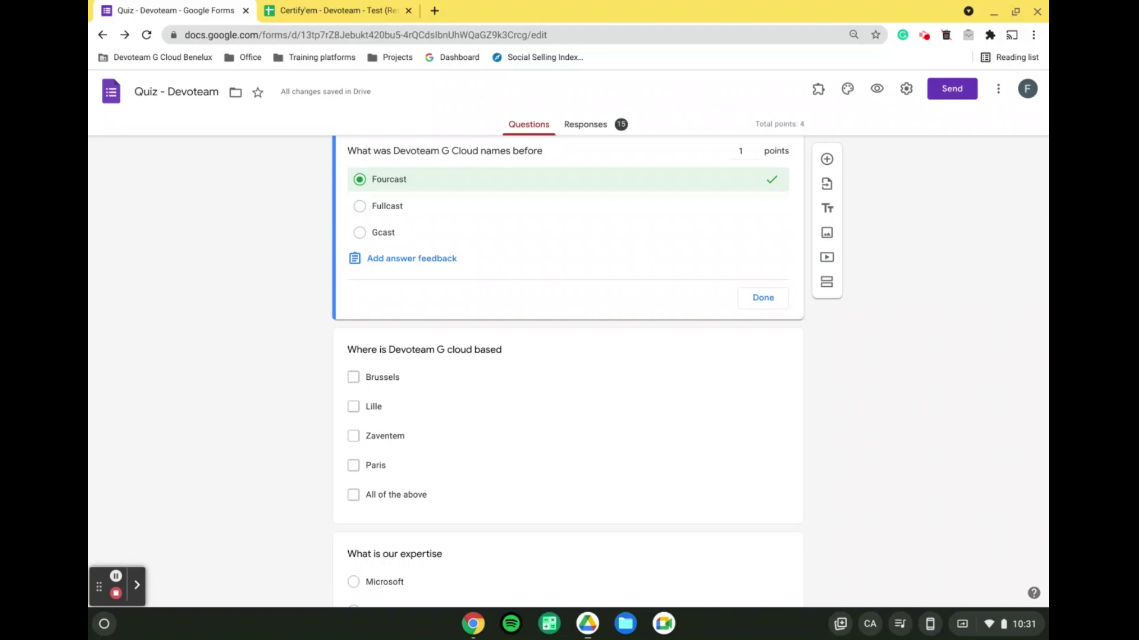
left_click(598, 129)
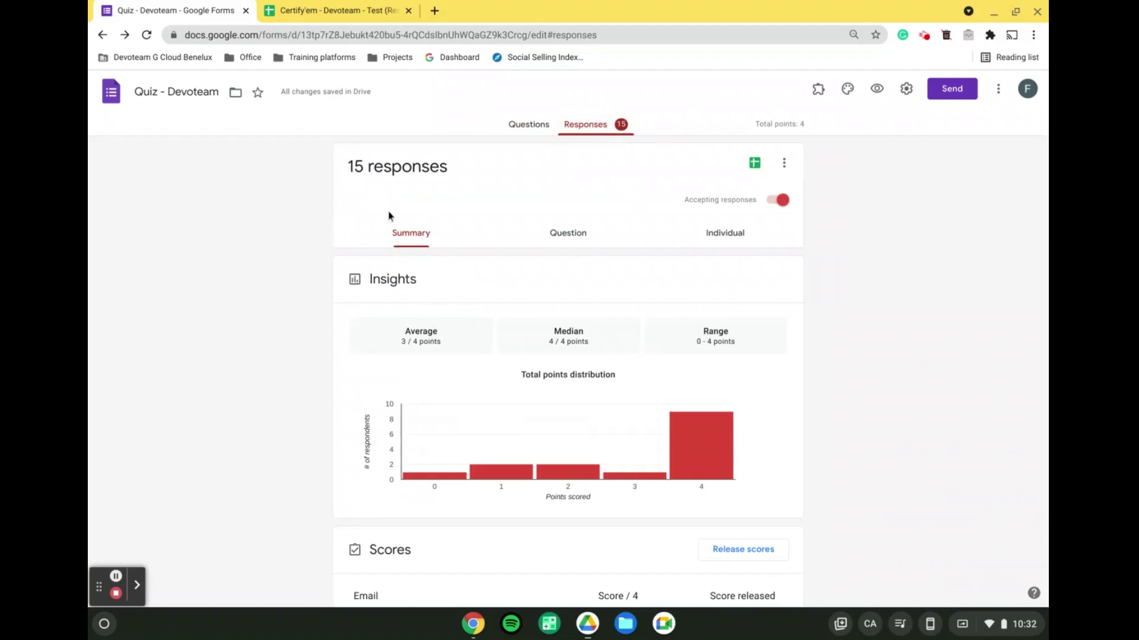
left_click(560, 248)
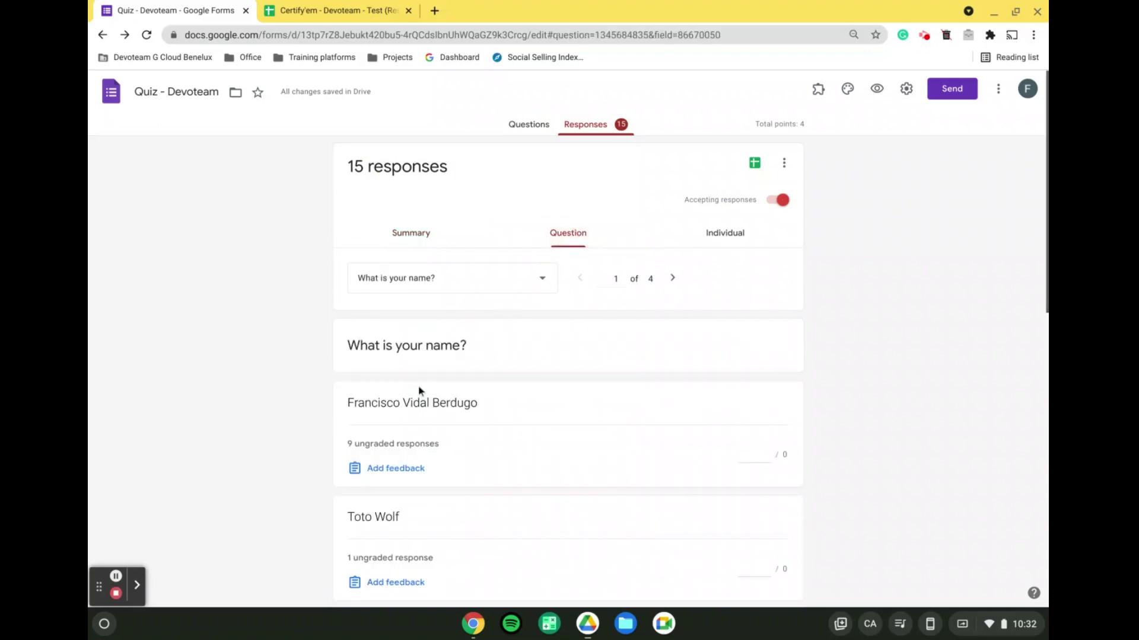
left_click(718, 231)
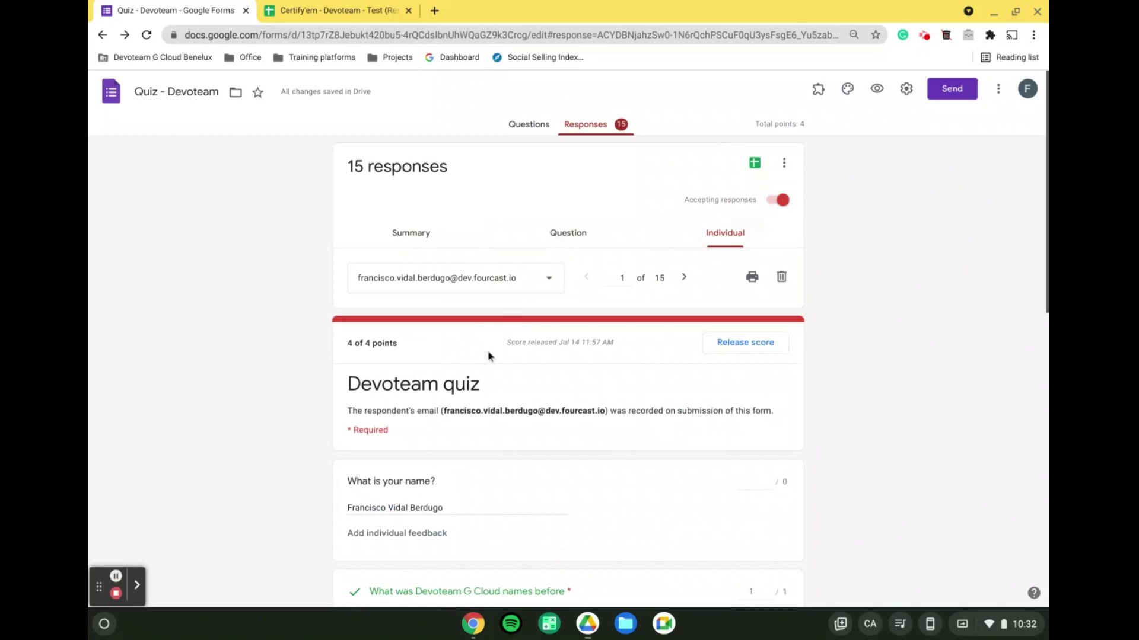
left_click(405, 234)
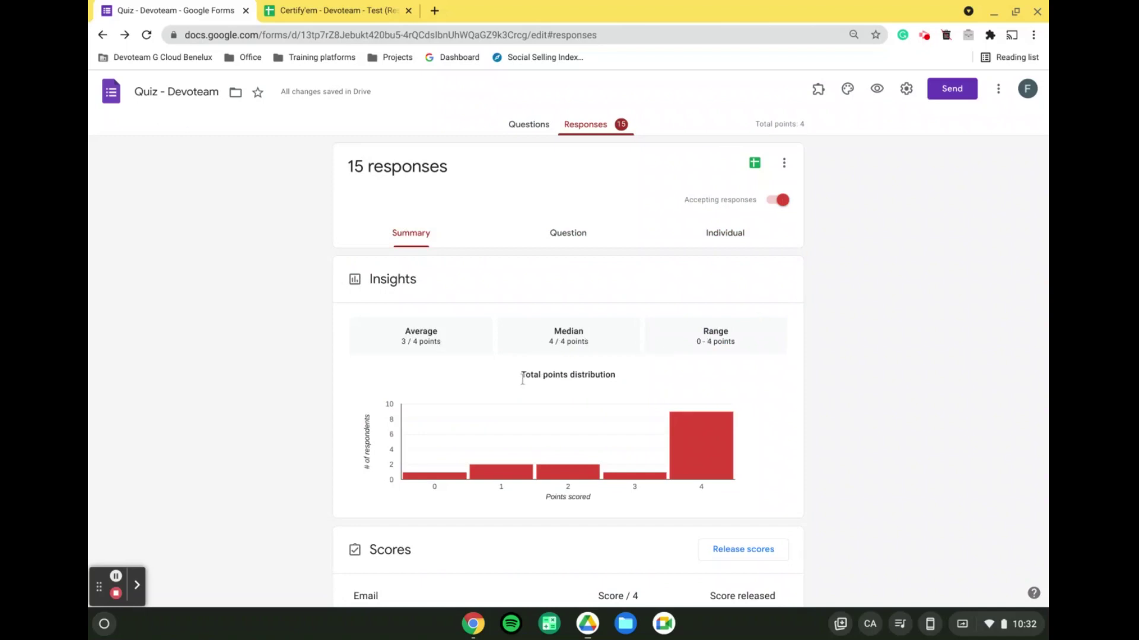
scroll(607, 415, "down", 5)
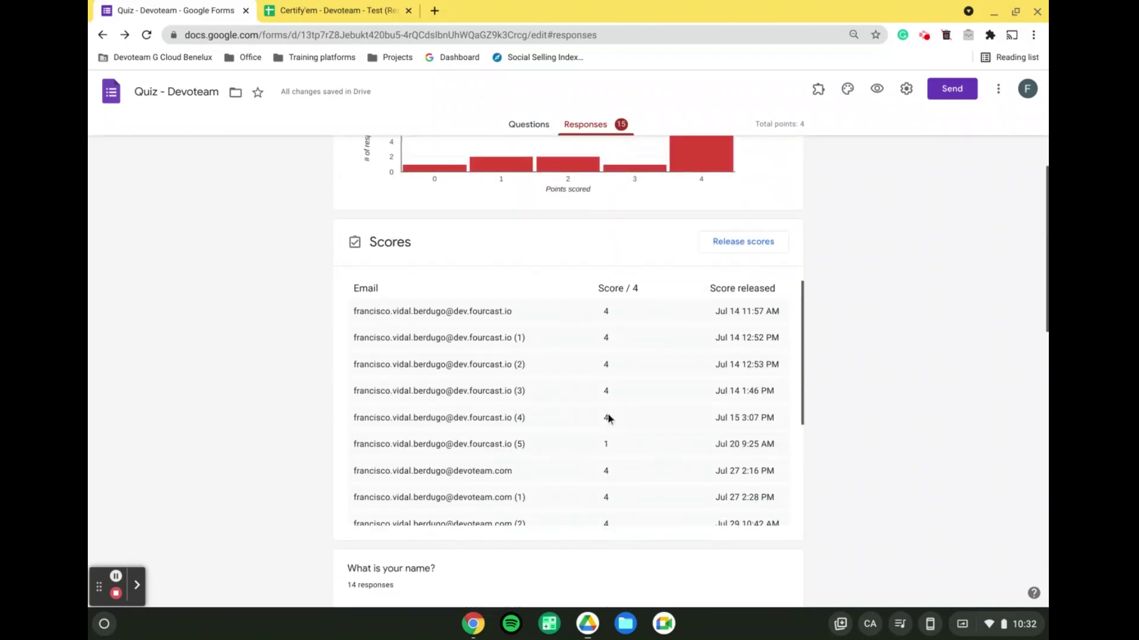
scroll(608, 416, "down", 3)
scroll(866, 469, "down", 3)
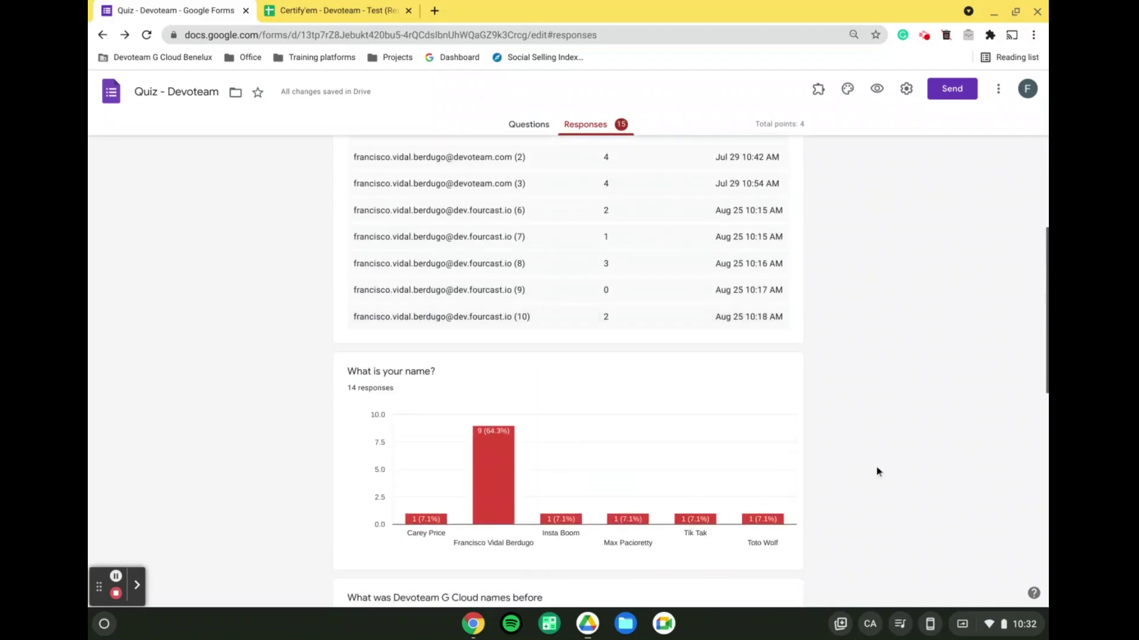
scroll(805, 405, "down", 4)
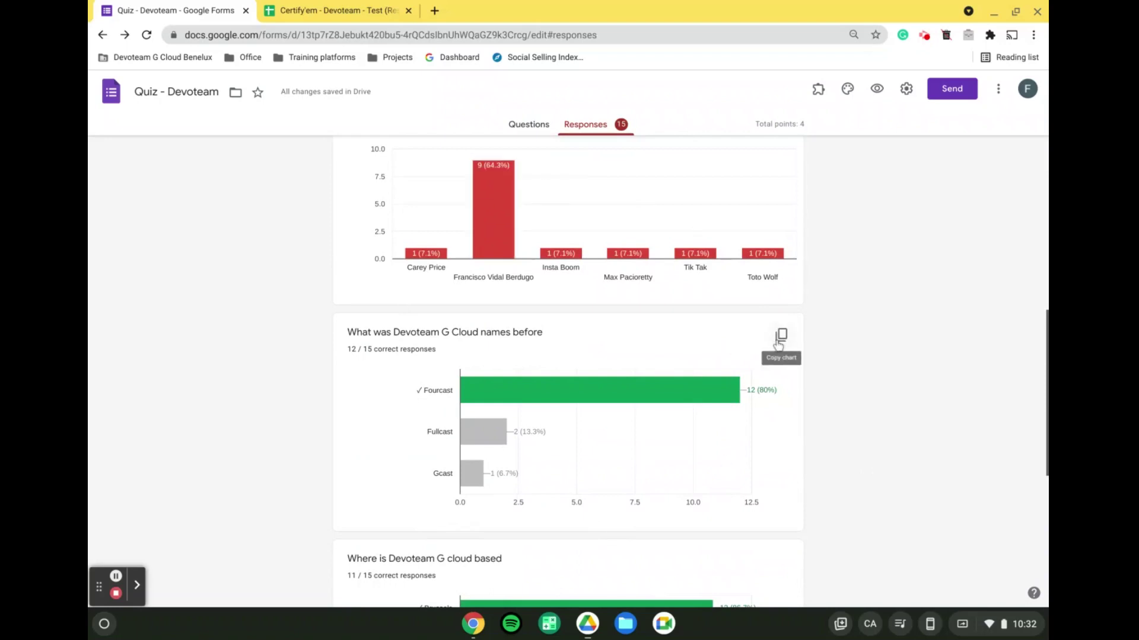
scroll(860, 332, "down", 3)
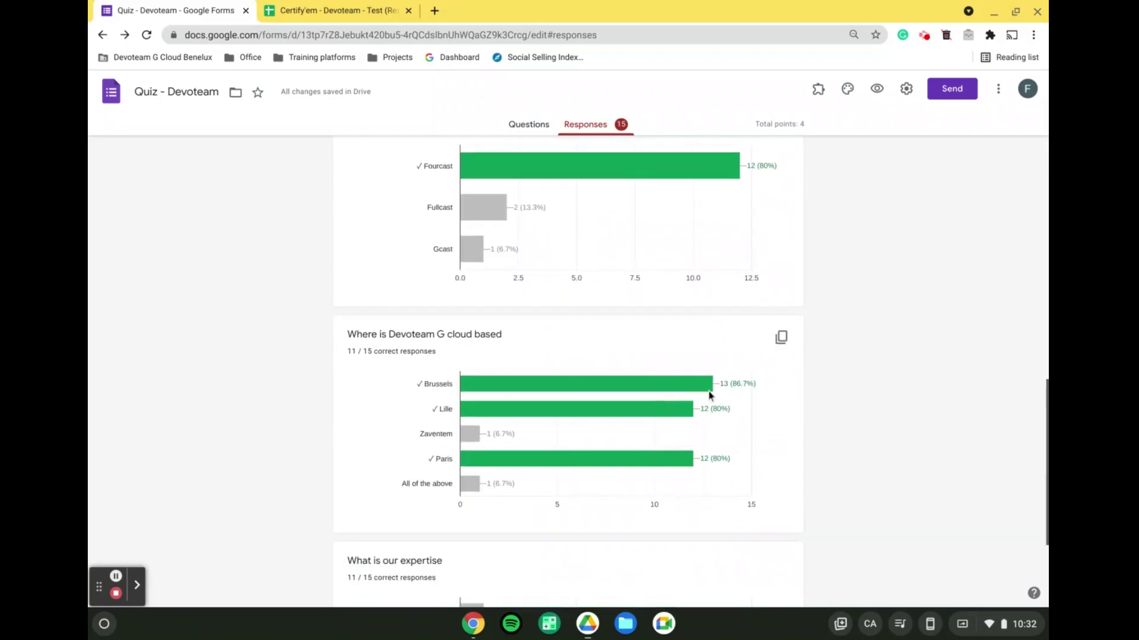
scroll(816, 407, "up", 15)
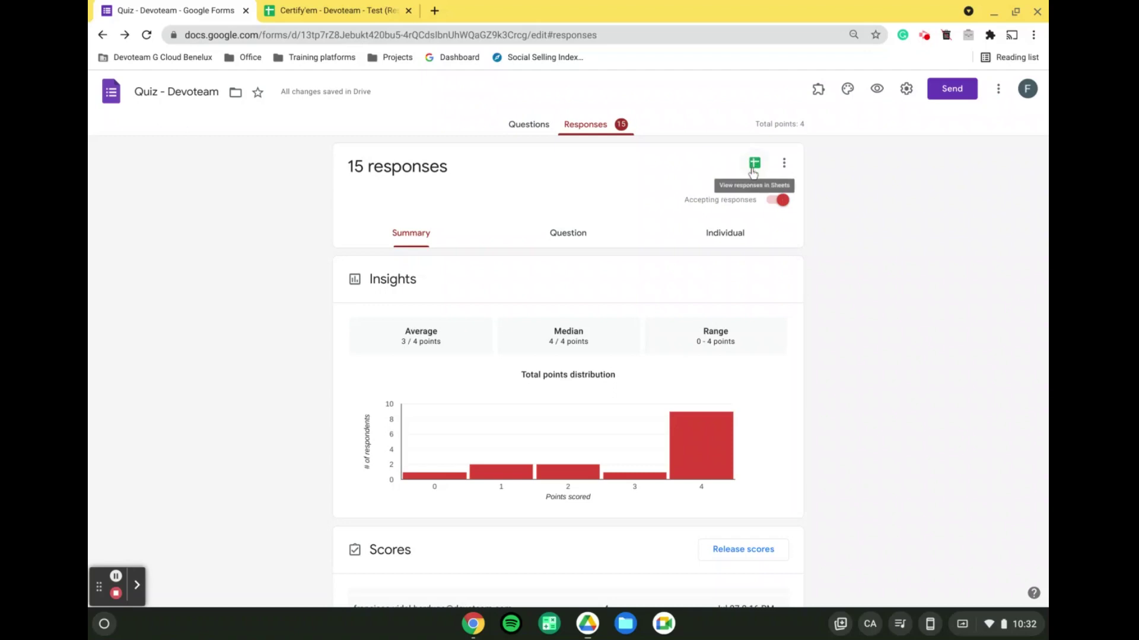
- Open the linked responses spreadsheet and inspect columns A–E: Timestamp, Email Address, Score, name, former company name
left_click(753, 169)
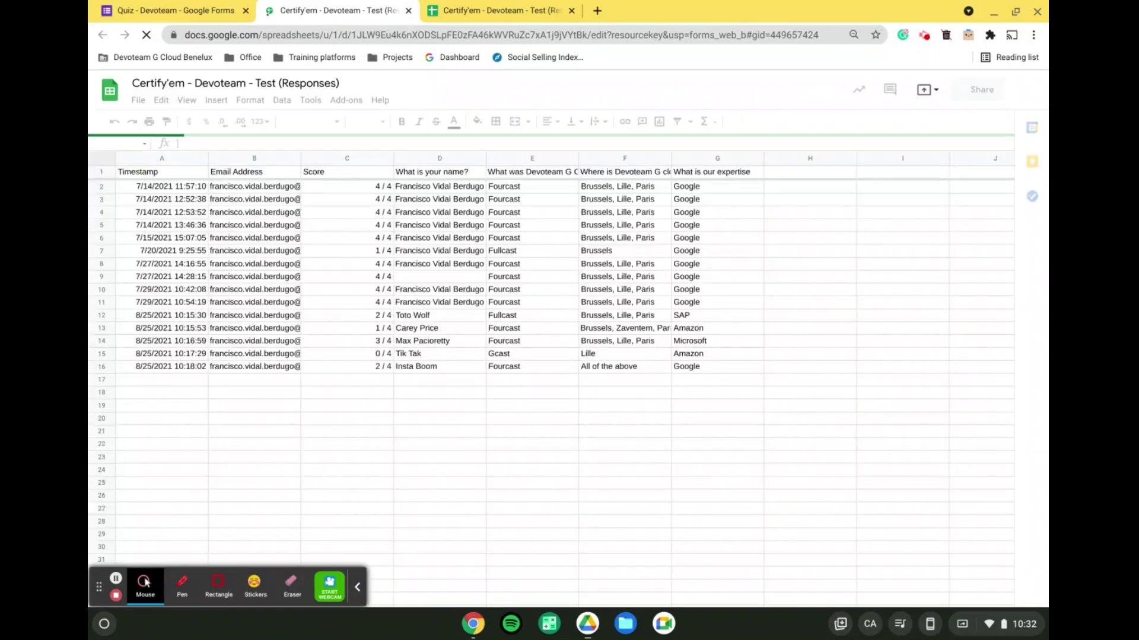
left_click(359, 585)
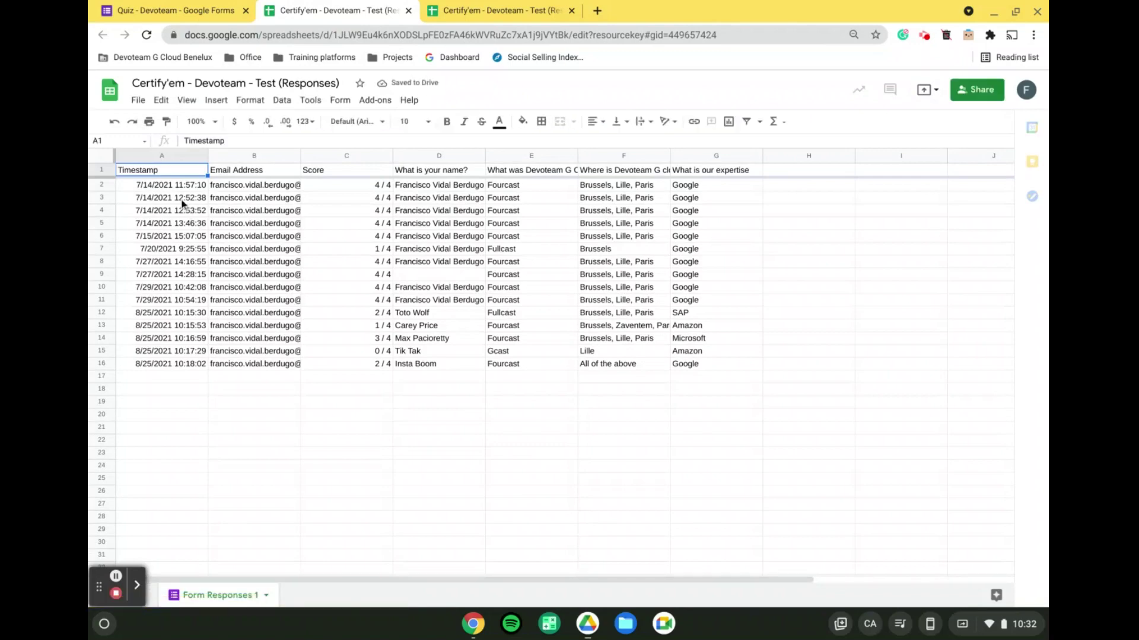
left_click(155, 158)
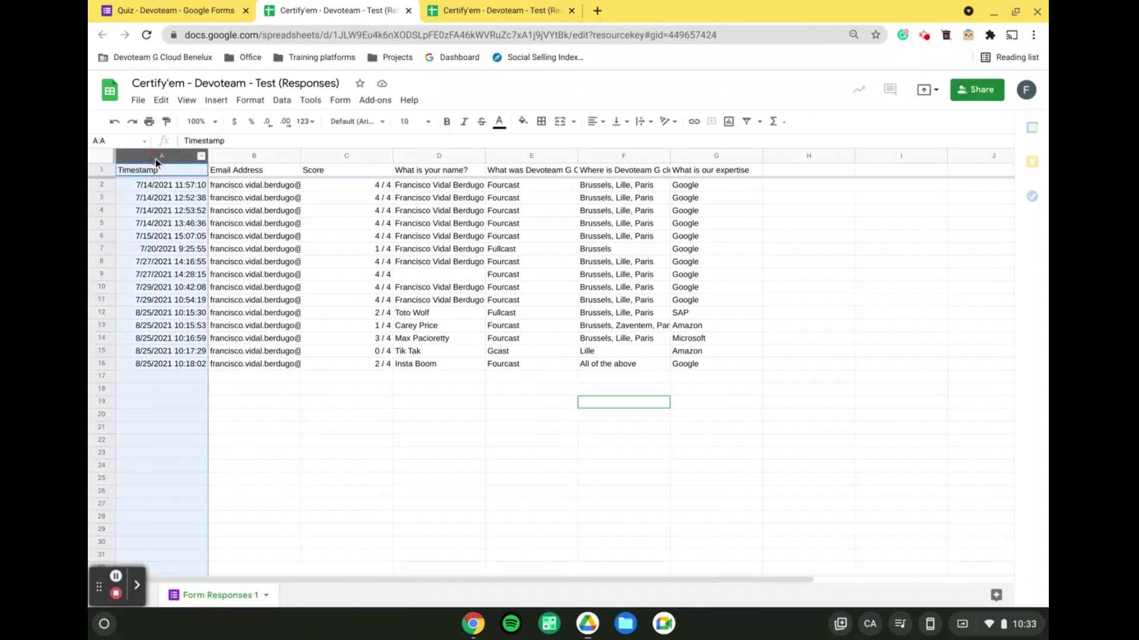
left_click(270, 158)
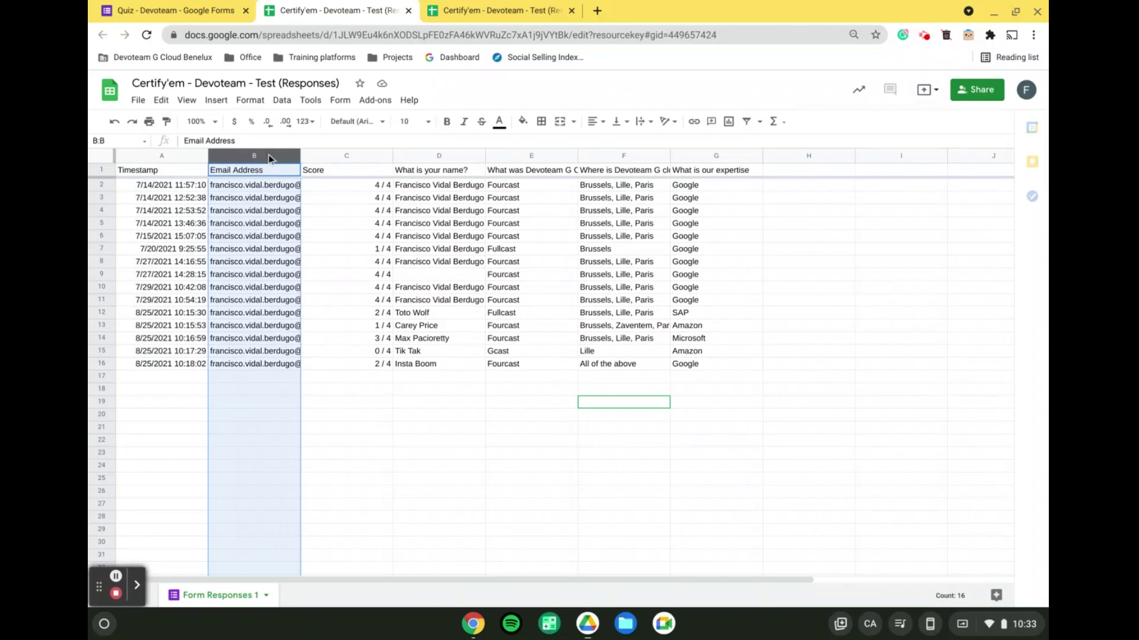
left_click(349, 158)
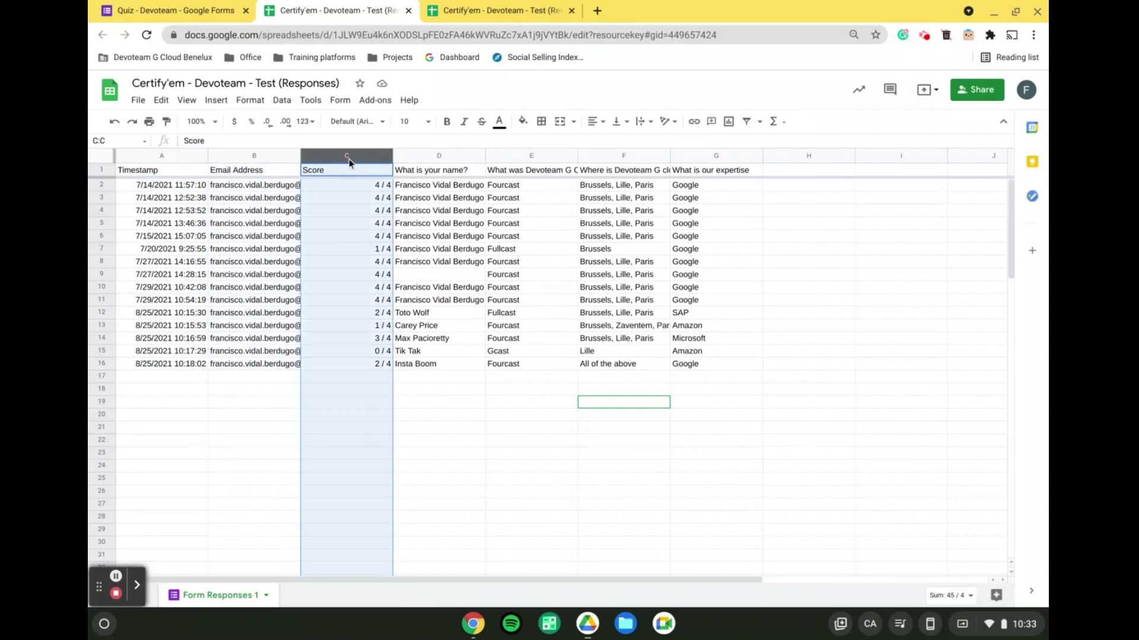
left_click(437, 158)
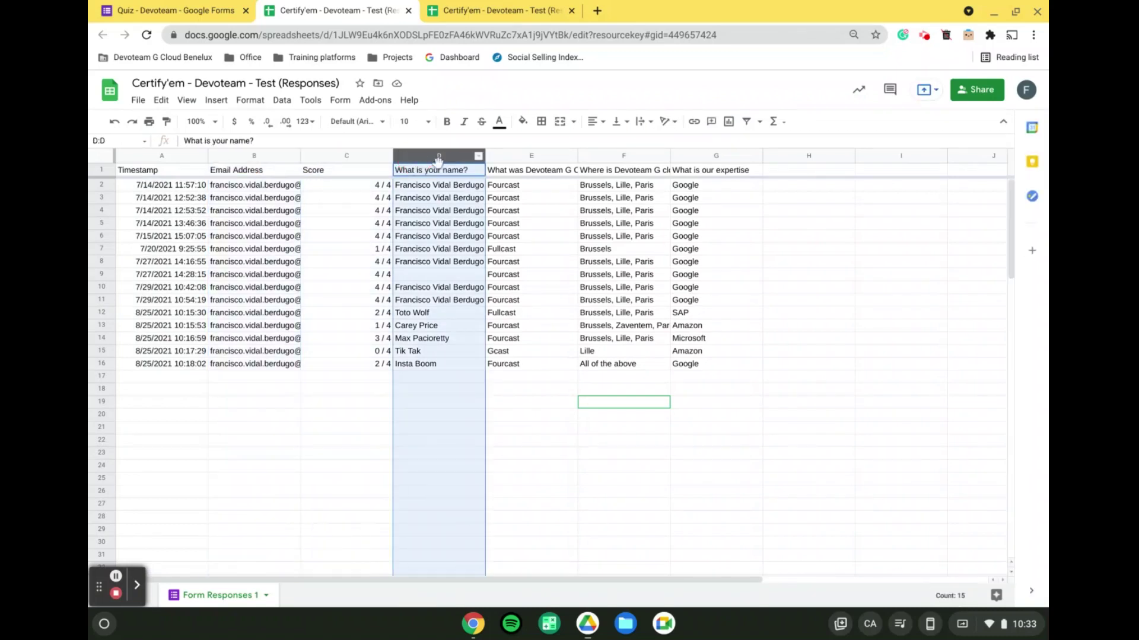
left_click(511, 160)
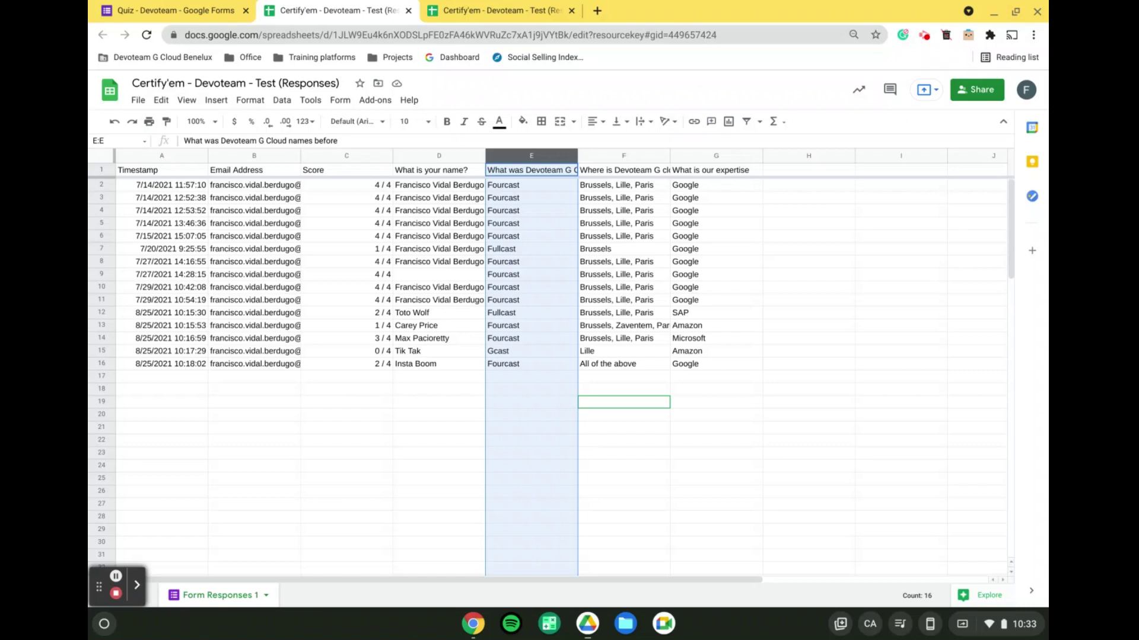
left_click_drag(356, 184, 344, 364)
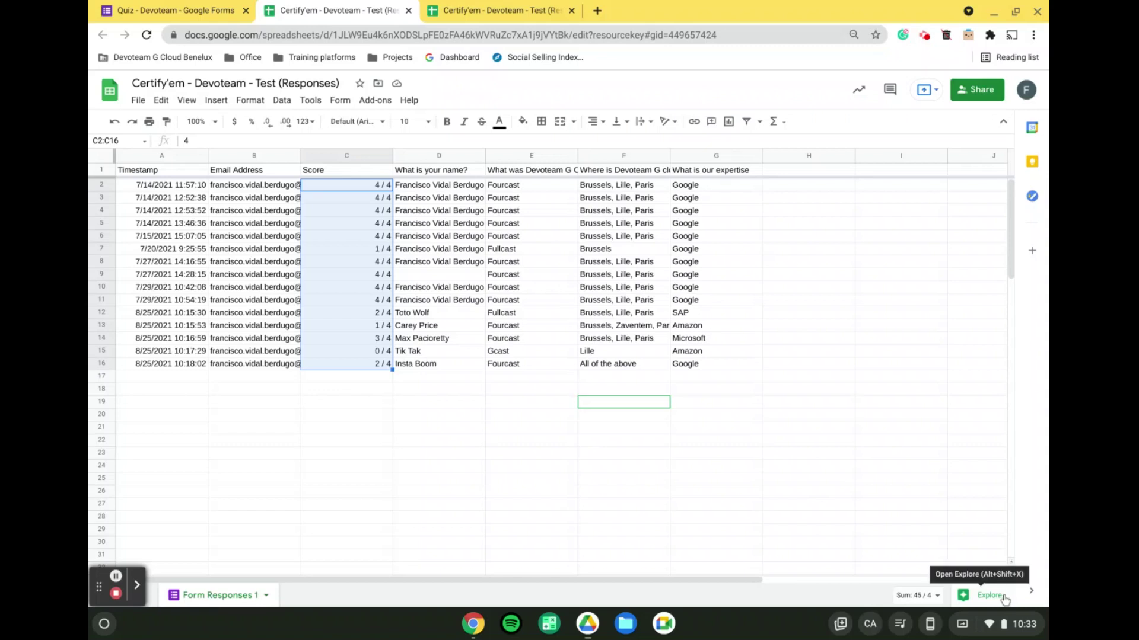
left_click(989, 595)
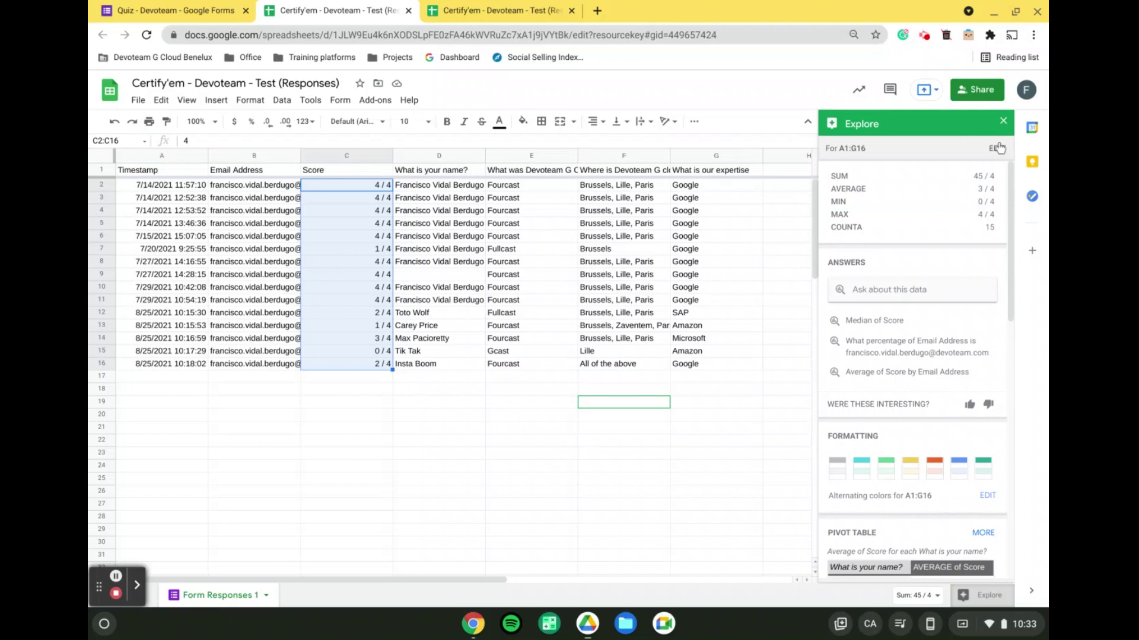
left_click(1003, 120)
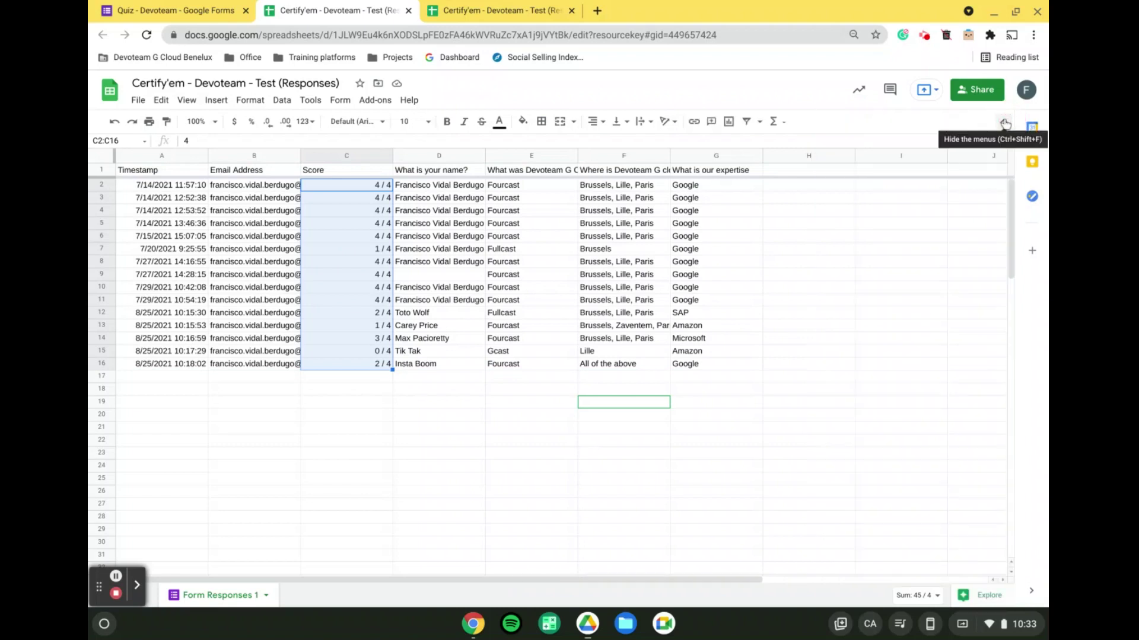